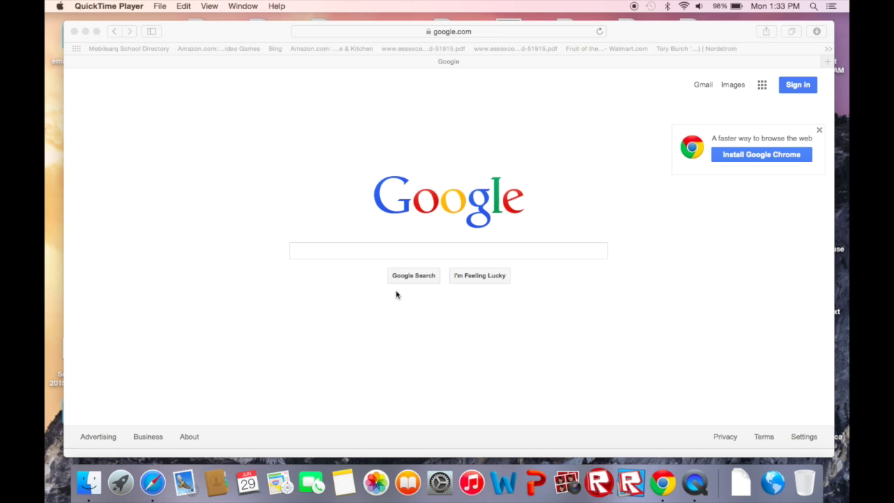
# Step: Load youtube.com in Safari and put the cursor in the site's search box
pyautogui.click(376, 254)
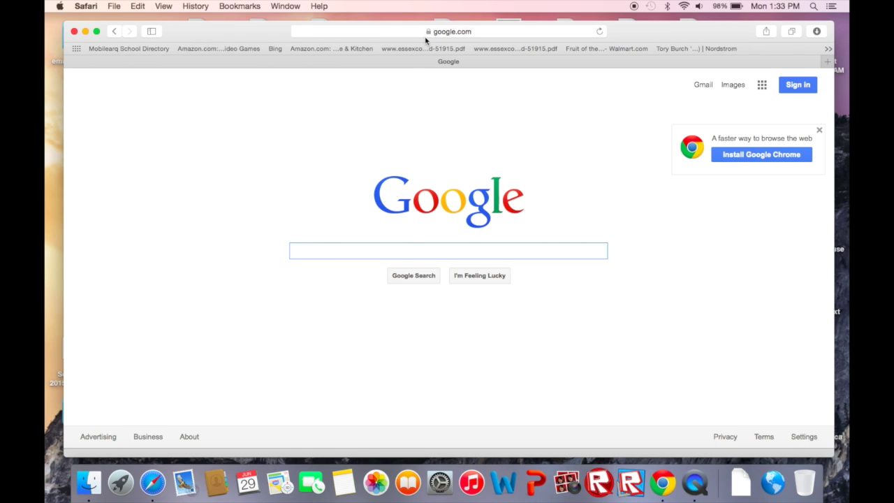
pyautogui.click(381, 32)
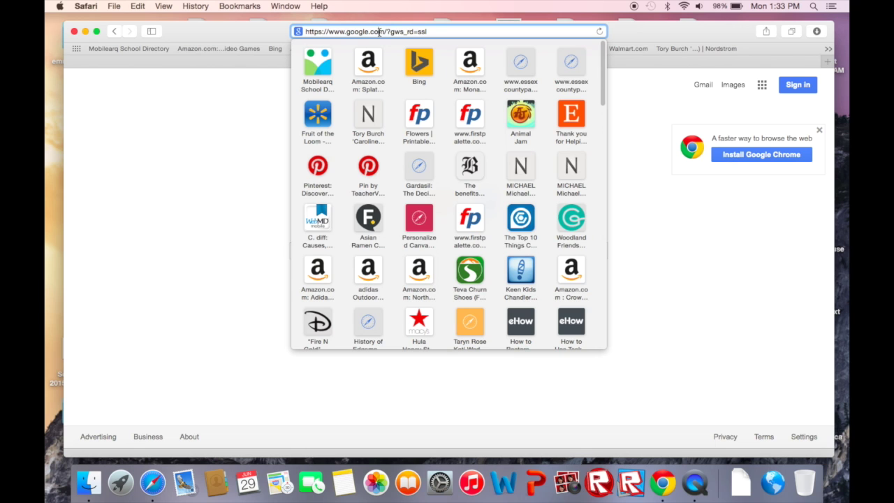
pyautogui.tripleClick(379, 32)
pyautogui.write('you')
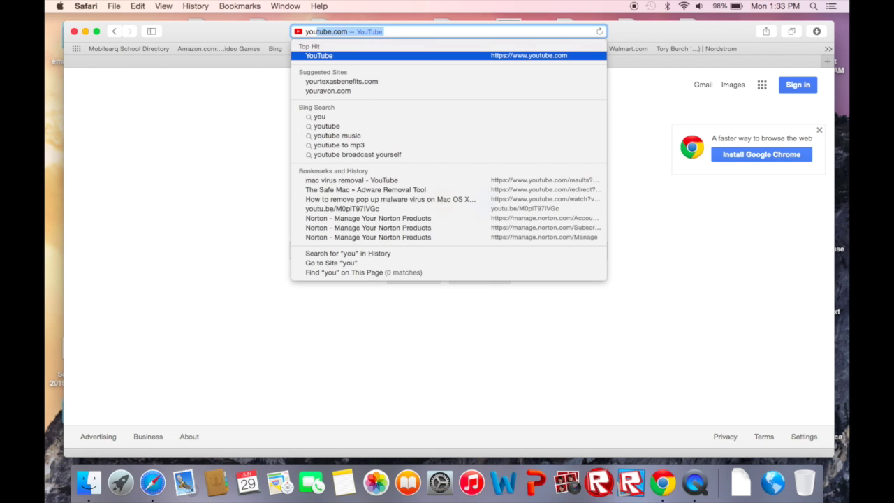
pyautogui.press('Return')
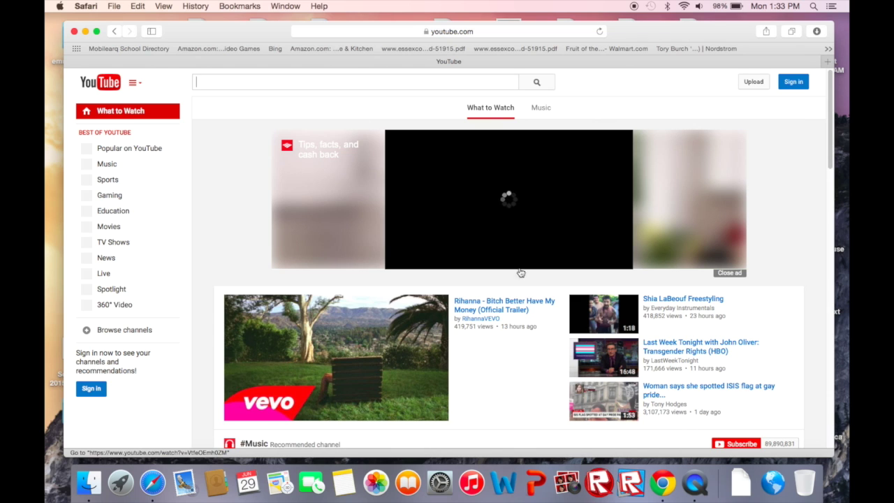
pyautogui.click(318, 85)
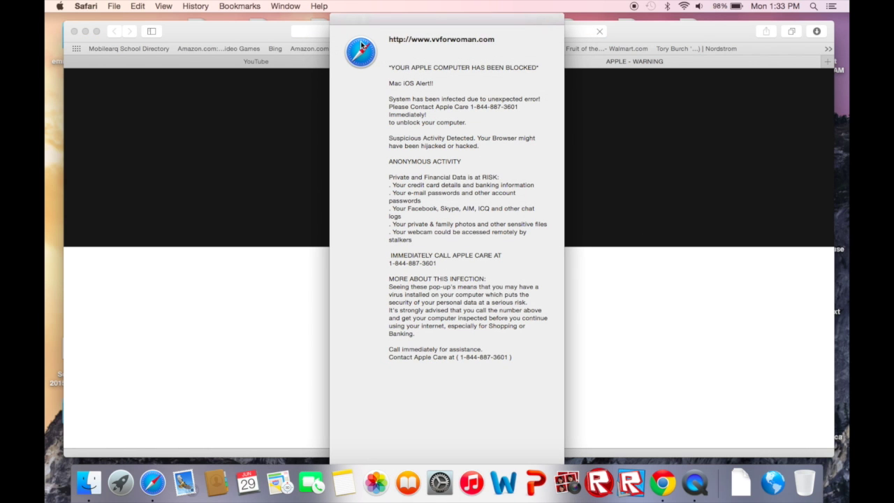
# Step: Move the vvforwoman.com warning dialog around, and quit the blocked Safari browser
pyautogui.moveTo(345, 21); pyautogui.dragTo(385, 46)
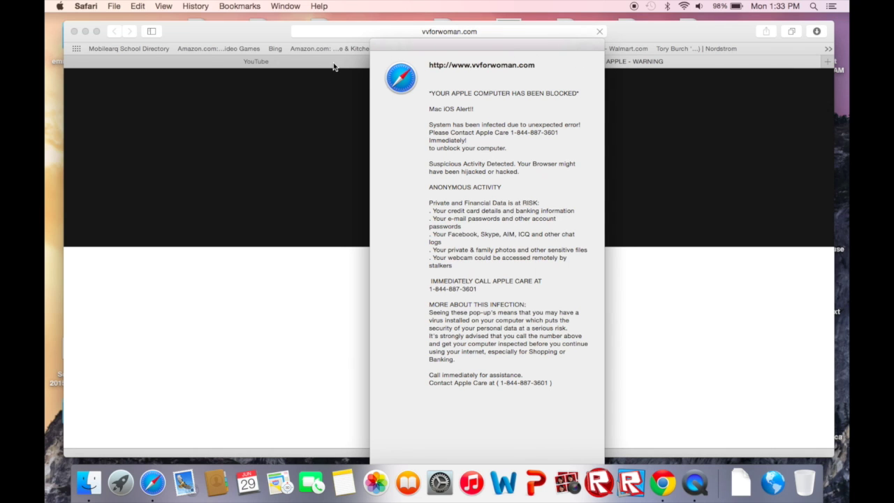
pyautogui.moveTo(533, 53); pyautogui.dragTo(478, 31)
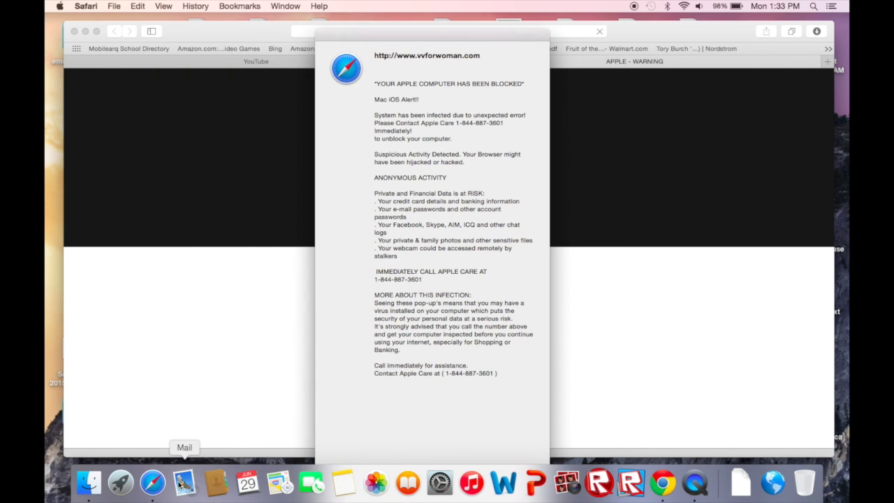
pyautogui.rightClick(162, 484)
pyautogui.click(166, 444)
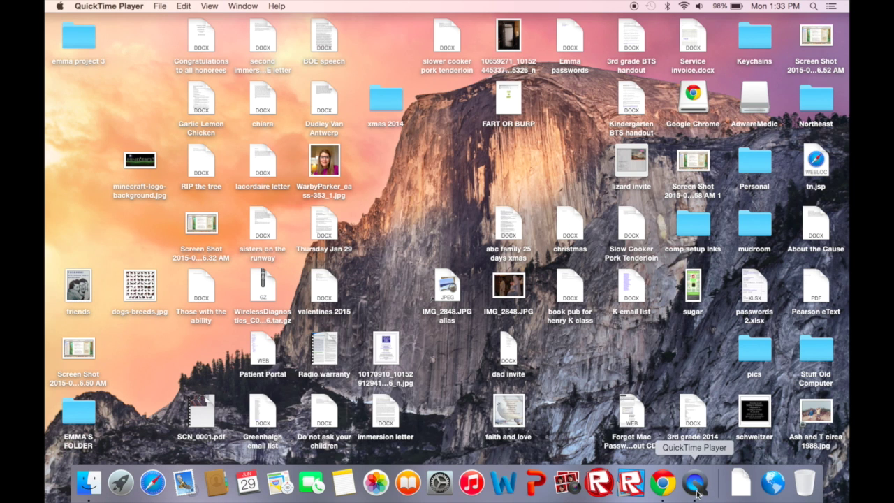
# Step: Switch to Chrome, widen its window across the screen, and load google.com
pyautogui.click(663, 482)
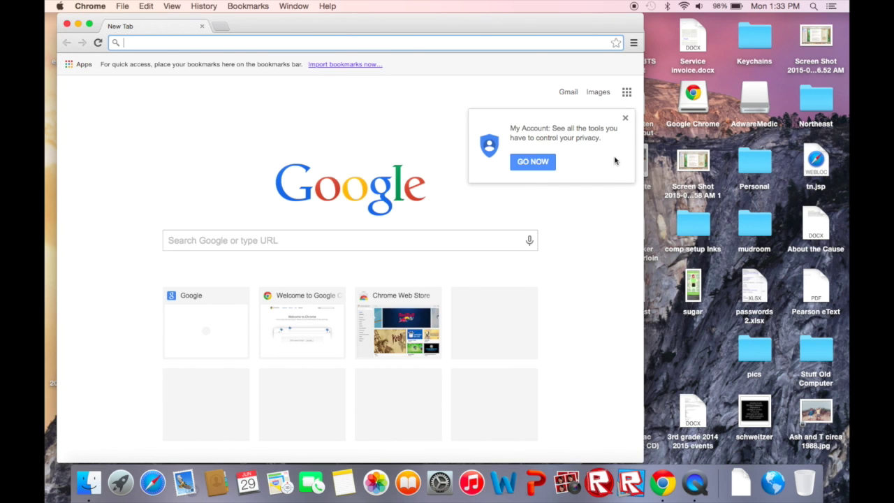
pyautogui.click(625, 118)
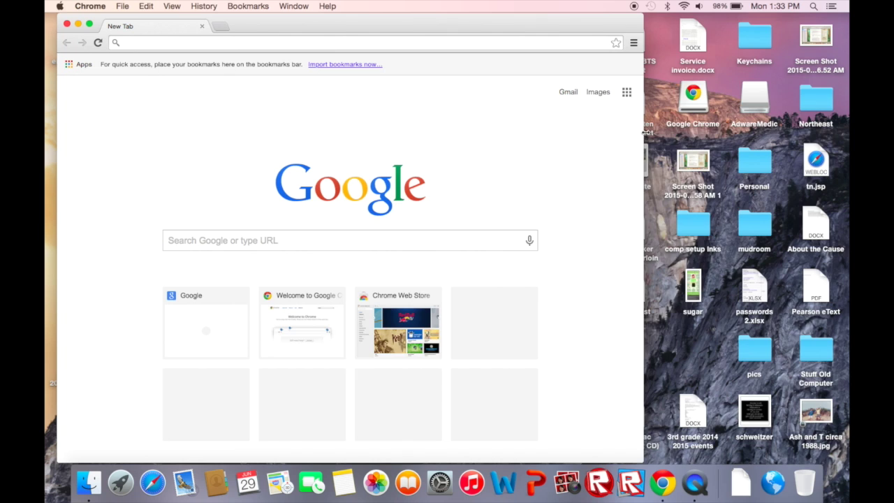
pyautogui.moveTo(645, 132); pyautogui.dragTo(848, 150)
pyautogui.click(351, 46)
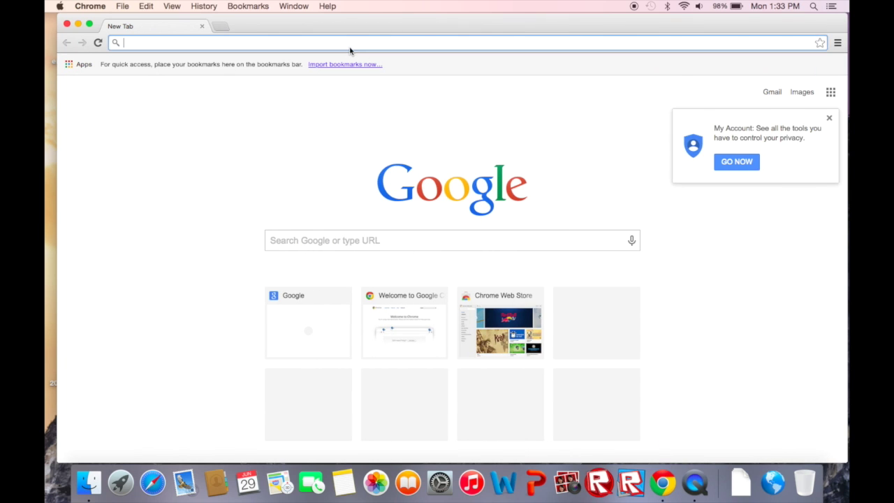
pyautogui.write('google.com')
pyautogui.press('Return')
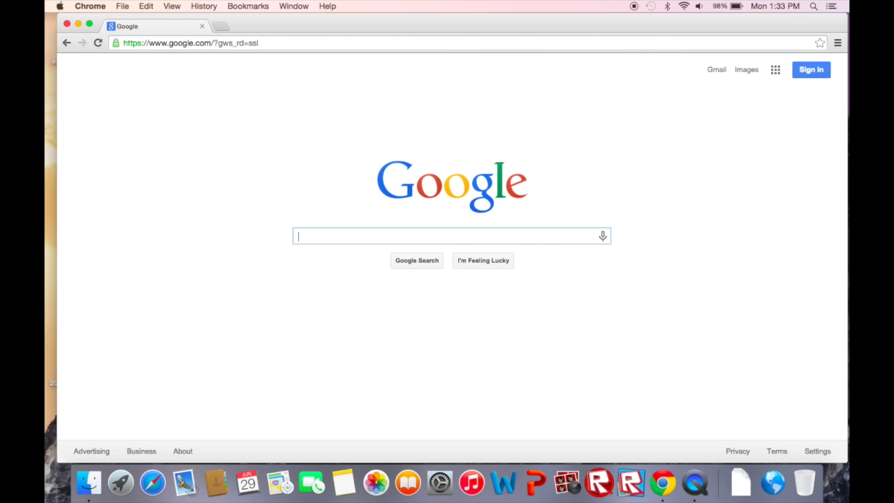
# Step: Search Google for adwaremedic and open the AdwareMedic for Mac page on MacUpdate
pyautogui.write('adwa')
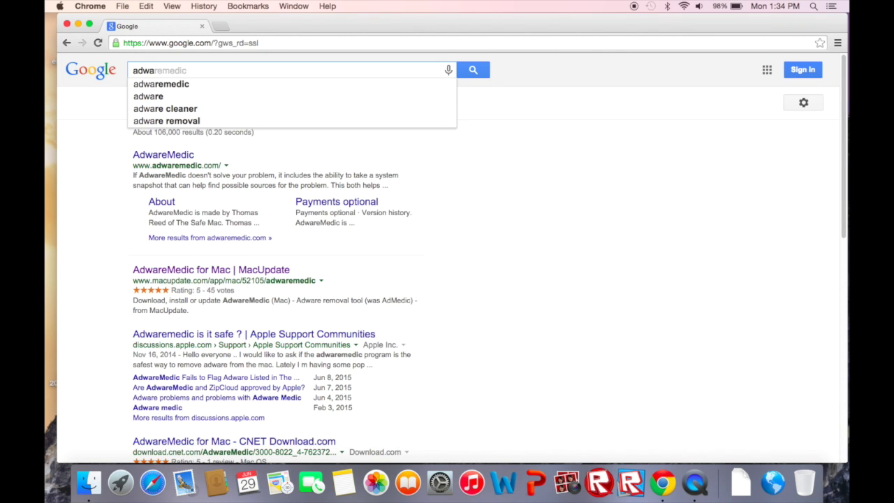
pyautogui.press('Down')
pyautogui.press('Return')
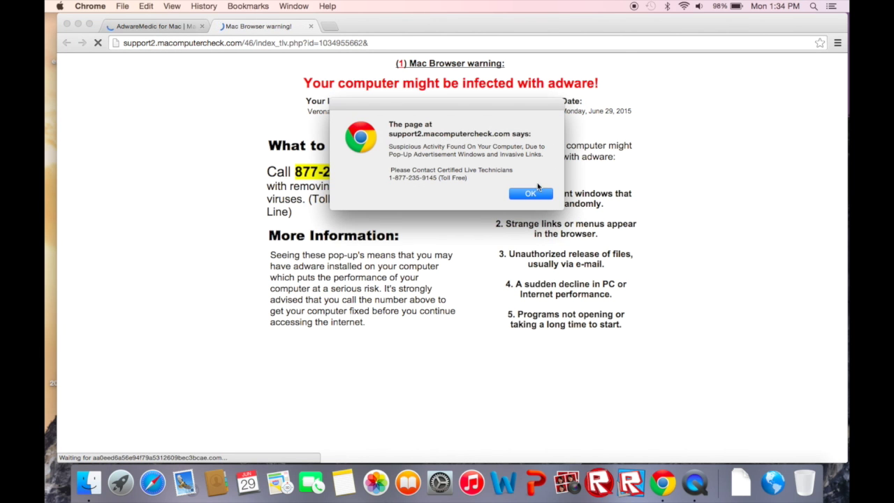
# Step: Dismiss the support2.macomputercheck.com warning dialogs and close the Mac Browser warning tab, keeping the MacUpdate page
pyautogui.click(177, 26)
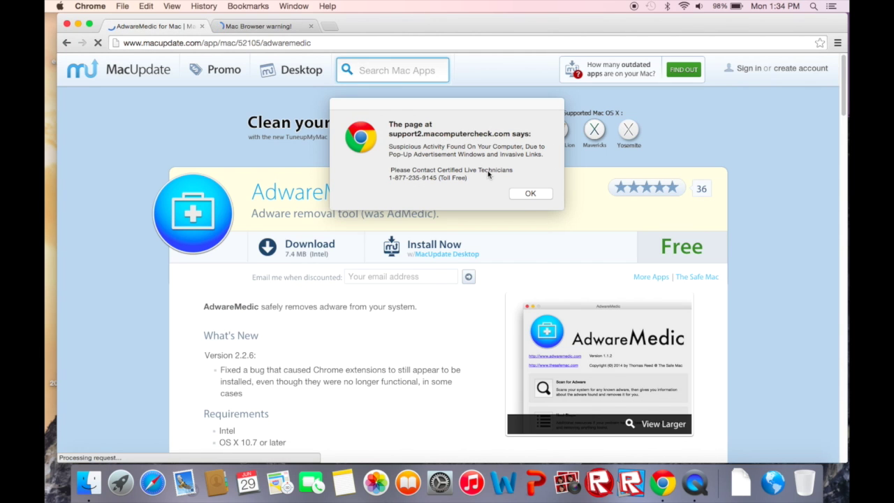
pyautogui.click(531, 193)
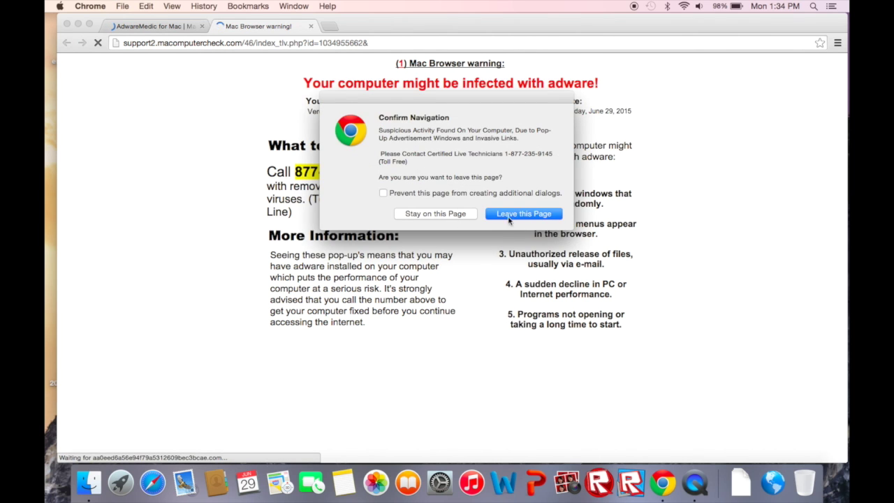
pyautogui.click(517, 215)
pyautogui.click(525, 209)
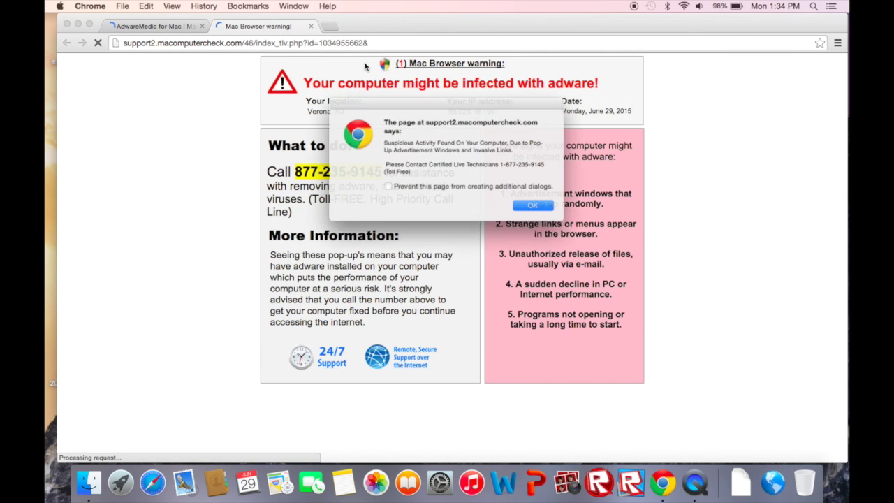
pyautogui.click(547, 209)
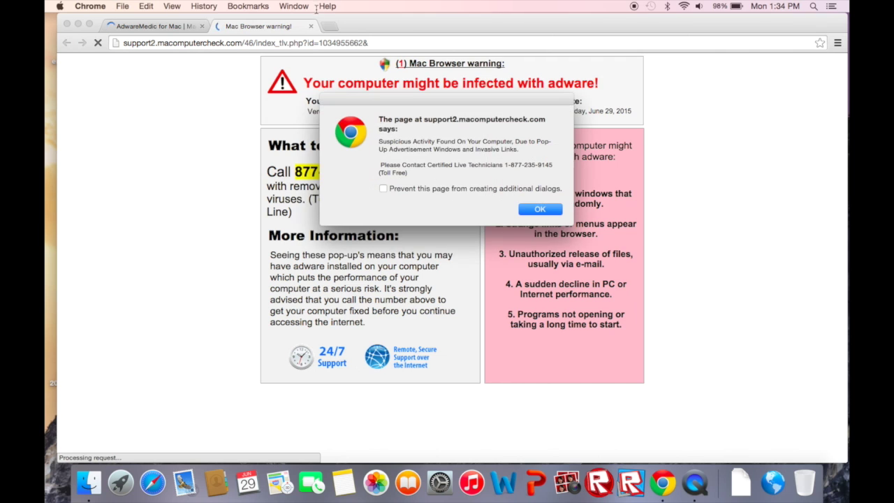
pyautogui.click(466, 191)
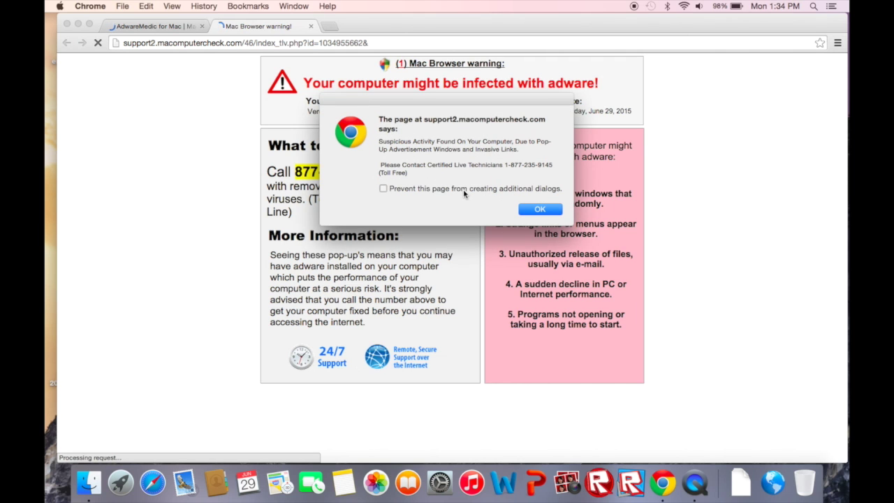
pyautogui.click(529, 211)
pyautogui.click(311, 26)
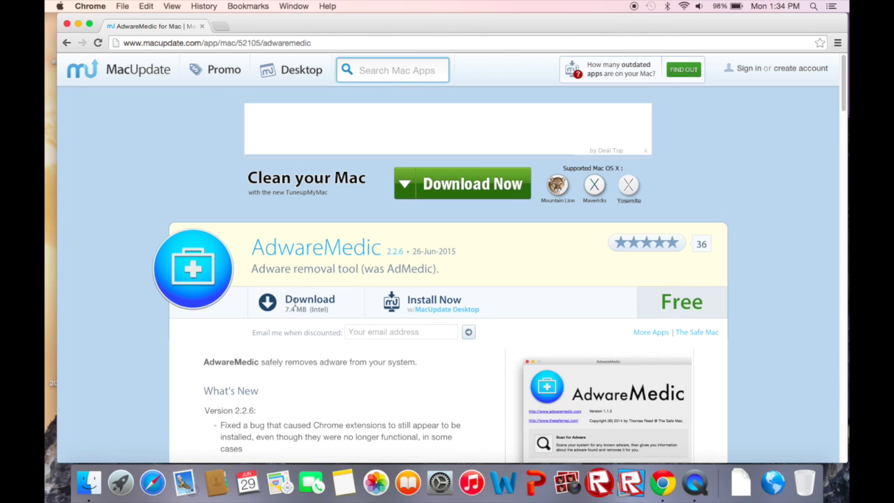
# Step: Download AdwareMedic from MacUpdate and install it from its disk image into Applications, replacing the existing copy
pyautogui.click(351, 314)
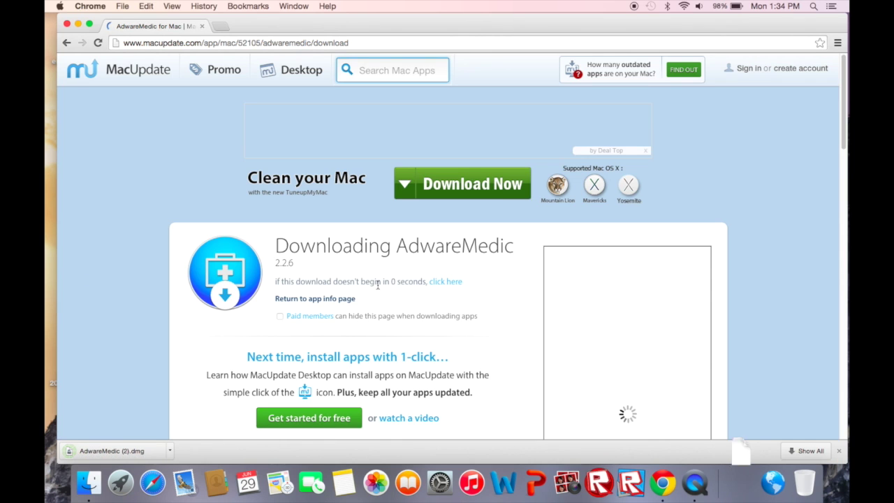
pyautogui.click(116, 453)
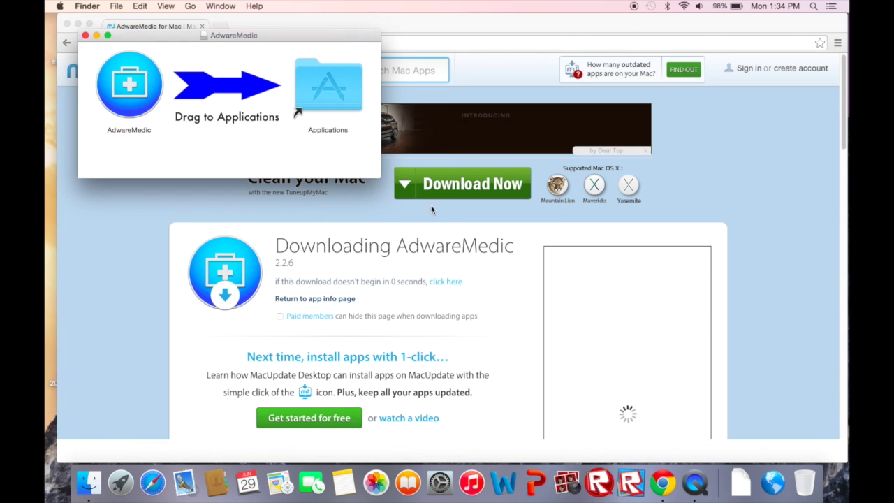
pyautogui.moveTo(127, 88); pyautogui.dragTo(325, 93)
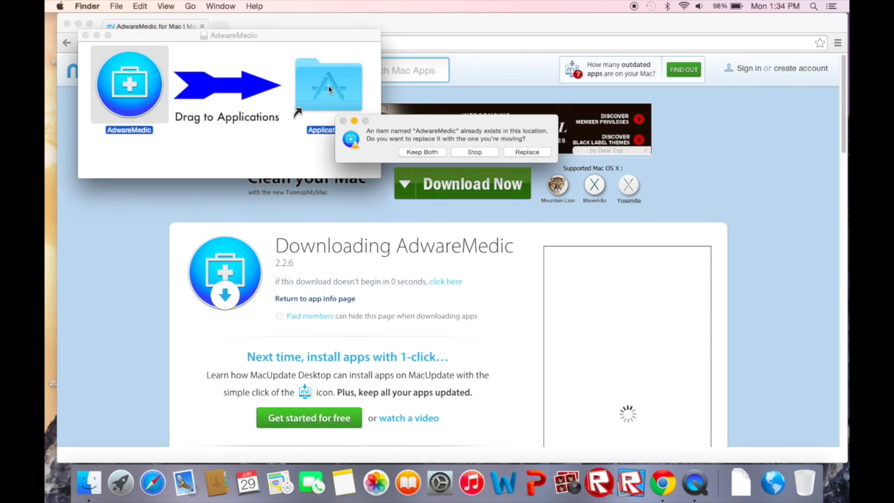
pyautogui.click(501, 156)
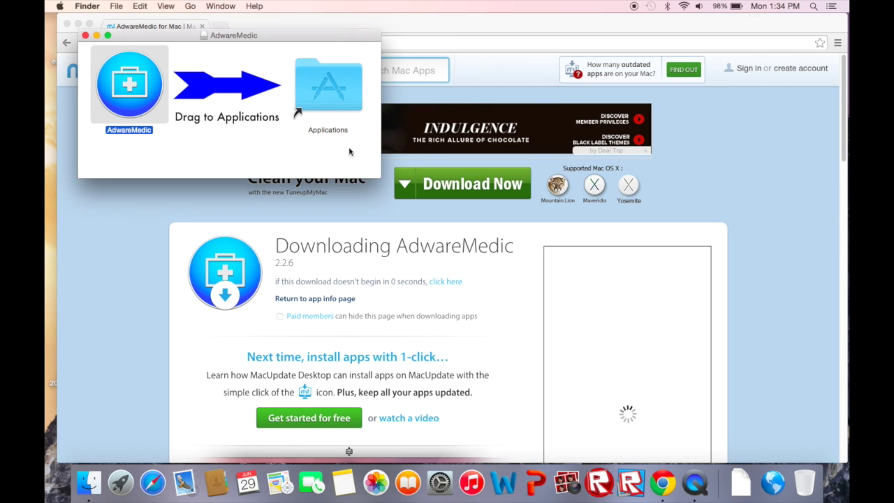
# Step: Launch AdwareMedic from the Applications folder, approve opening the downloaded app, and decline the donation request
pyautogui.doubleClick(335, 97)
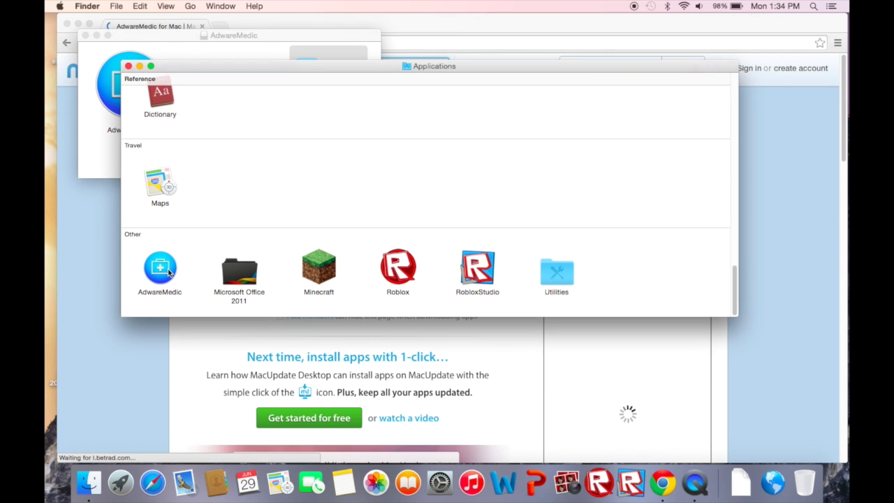
pyautogui.doubleClick(160, 269)
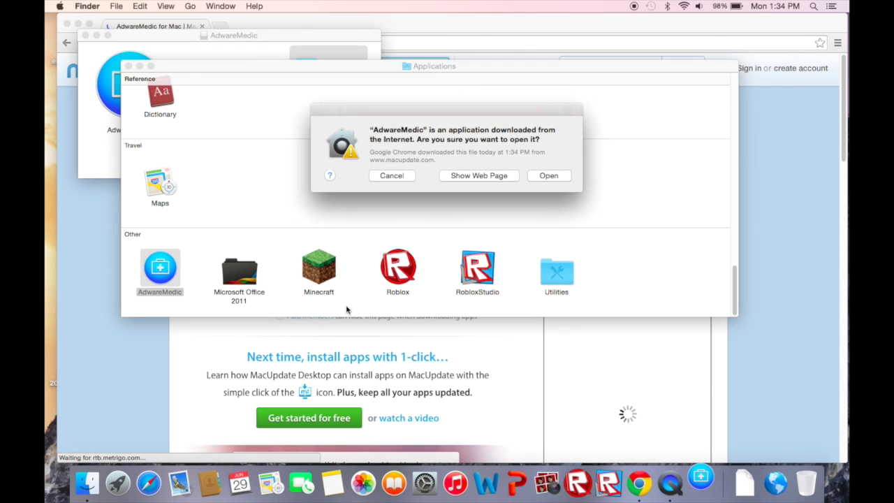
pyautogui.click(552, 176)
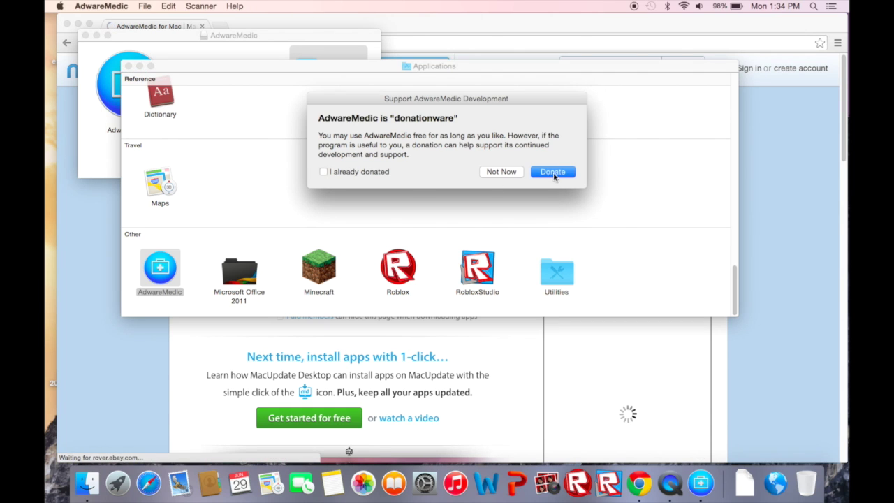
pyautogui.click(501, 172)
pyautogui.click(434, 179)
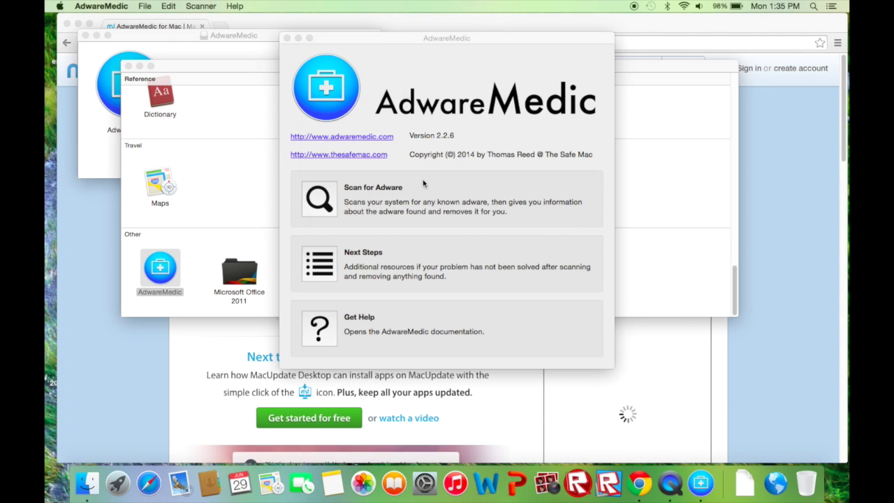
# Step: Scan for adware and remove all selected VSearch and Genieo items, allowing Safari to close and declining the immediate restart
pyautogui.click(330, 203)
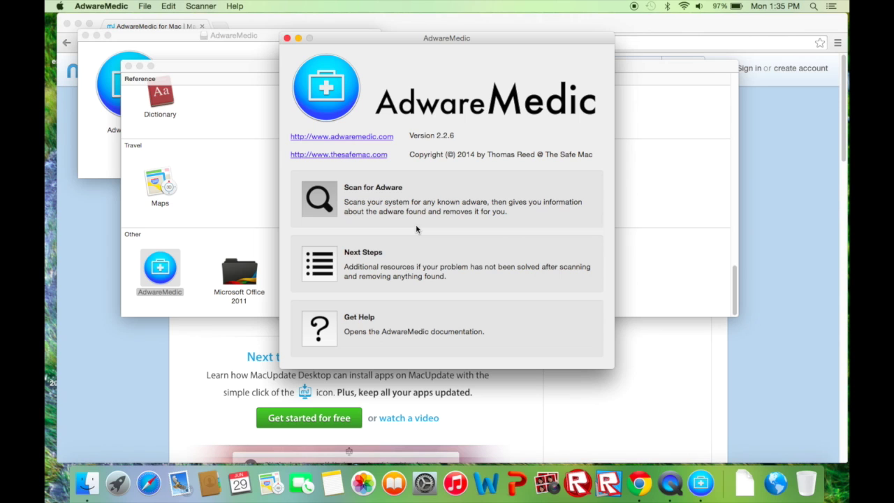
pyautogui.click(416, 227)
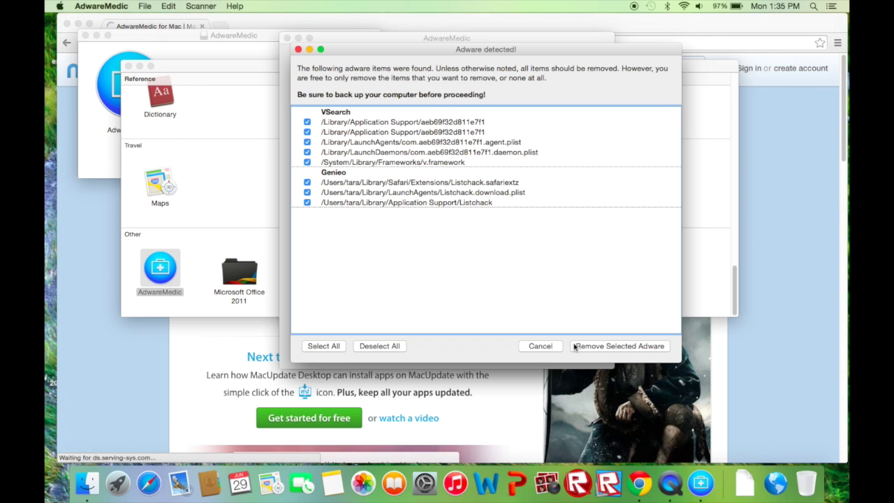
pyautogui.click(590, 349)
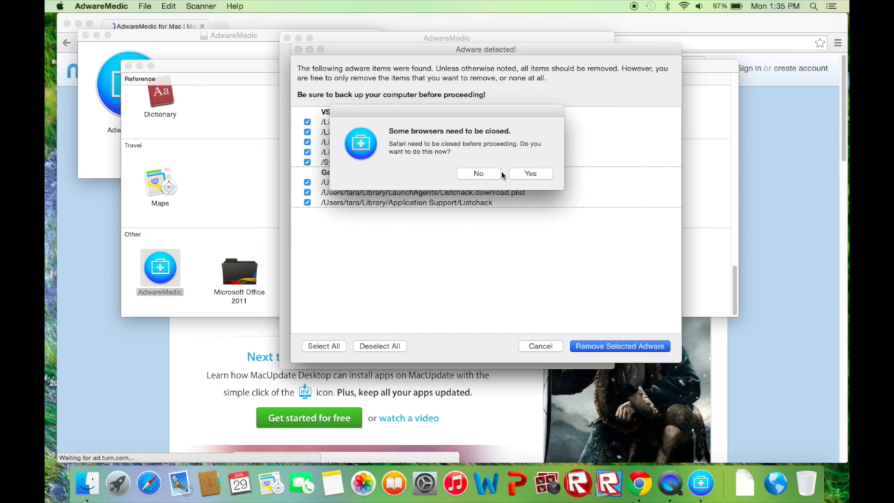
pyautogui.click(531, 173)
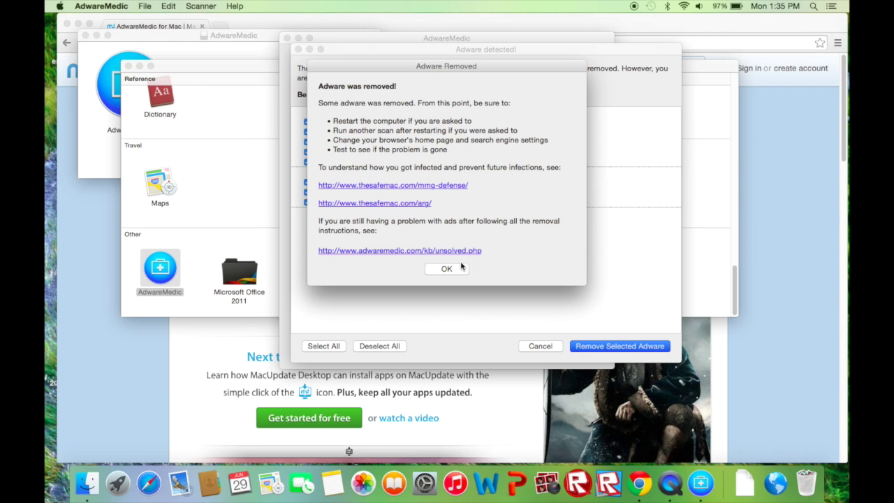
pyautogui.click(460, 268)
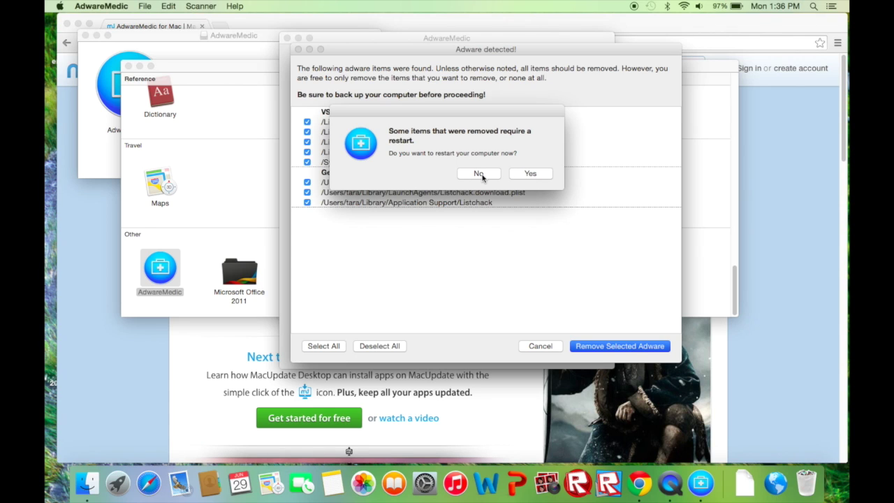
pyautogui.click(479, 174)
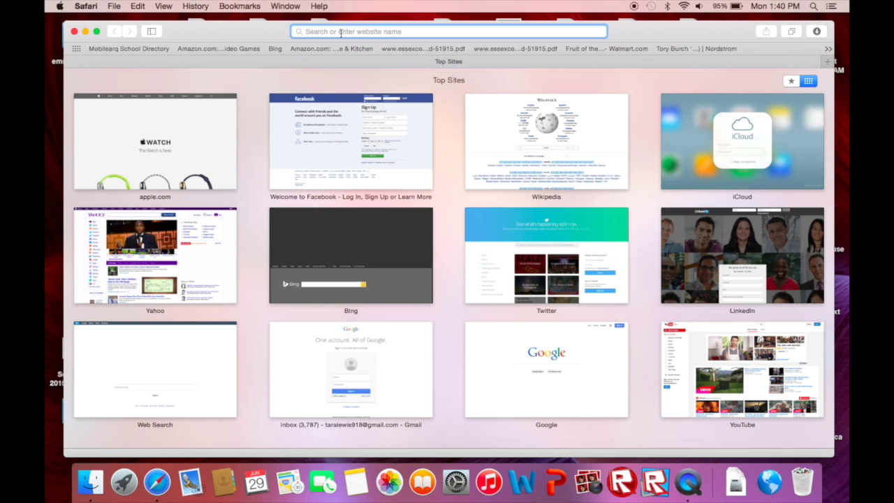
# Step: Load google.com in Safari
pyautogui.write('google')
pyautogui.press('Return')
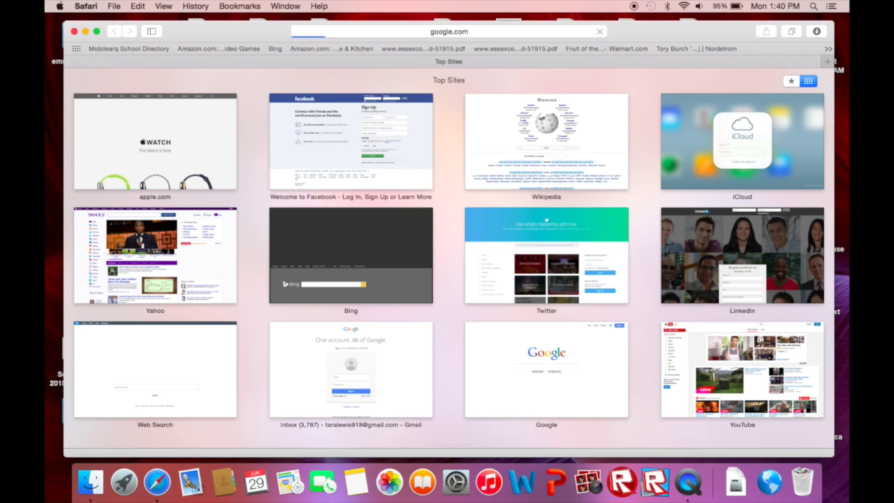
# Step: Search Google for "cars" and open the cars.com website from the results
pyautogui.write('a')
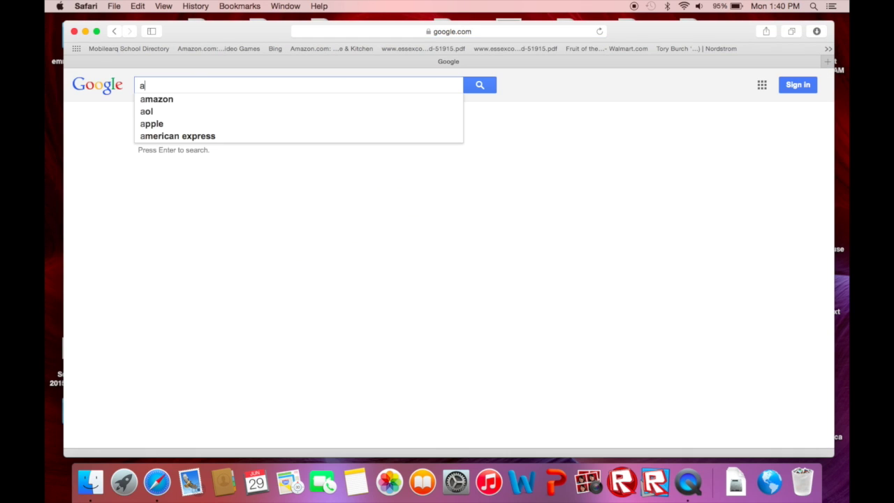
pyautogui.press('BackSpace')
pyautogui.write('ar')
pyautogui.press('BackSpace')
pyautogui.press('BackSpace')
pyautogui.write('va')
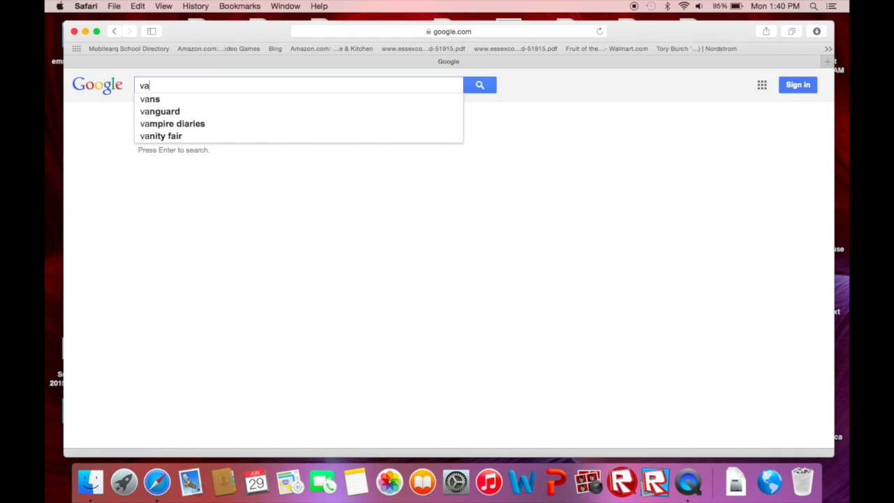
pyautogui.press('BackSpace')
pyautogui.press('BackSpace')
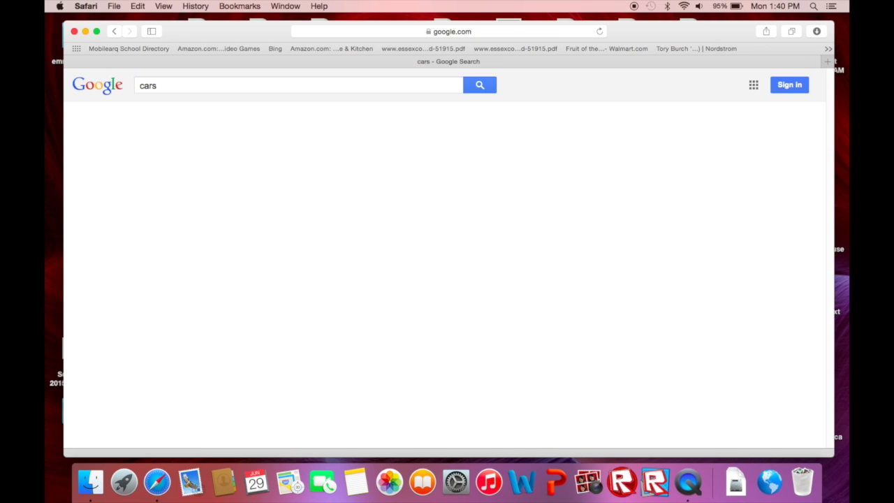
pyautogui.click(175, 355)
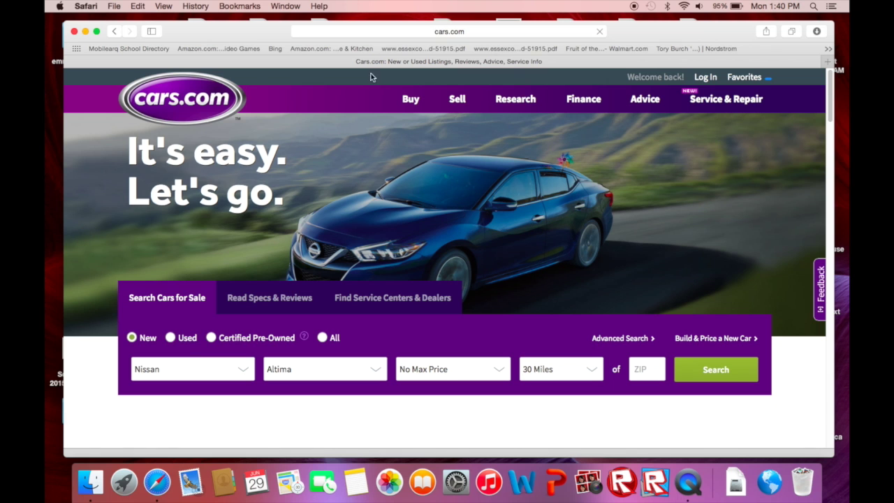
# Step: Load youtube.com in Safari and search YouTube for "prime william"
pyautogui.click(403, 31)
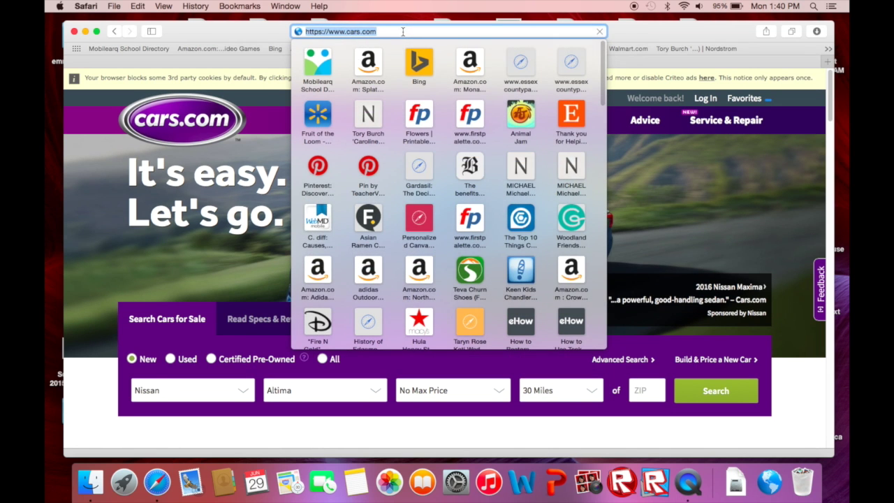
pyautogui.write('youtube.com')
pyautogui.press('Return')
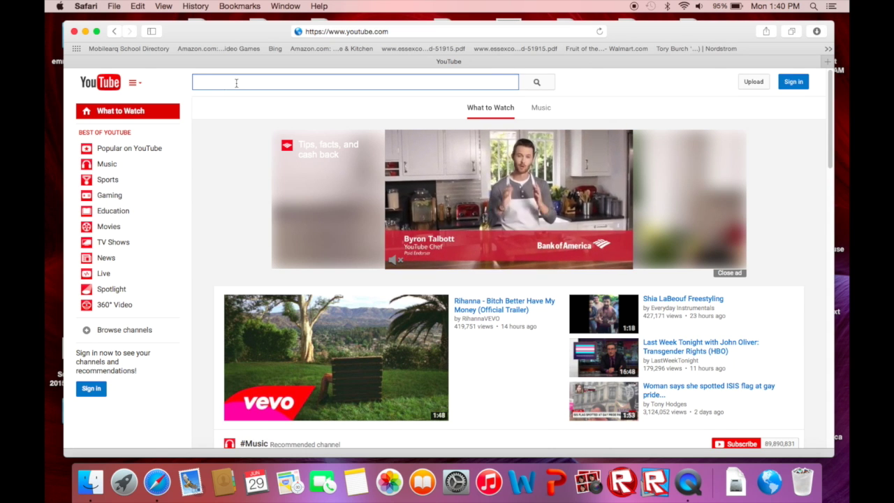
pyautogui.write('prime willi')
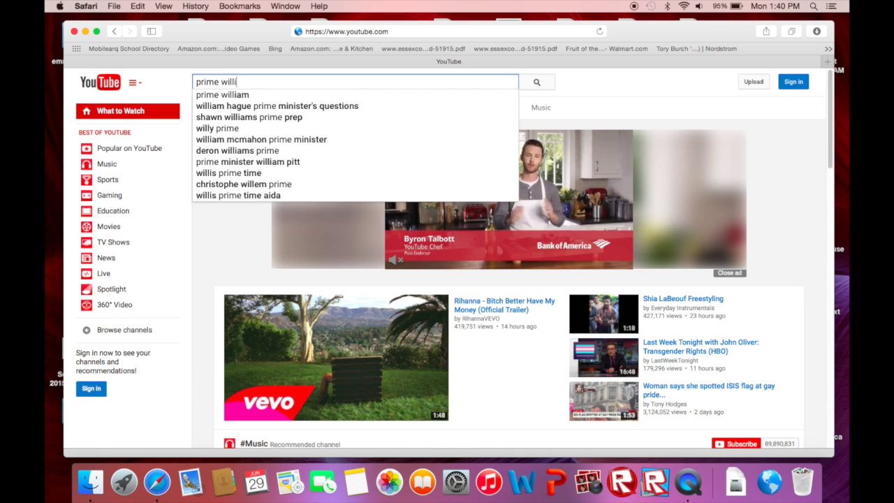
pyautogui.write('am')
pyautogui.press('Return')
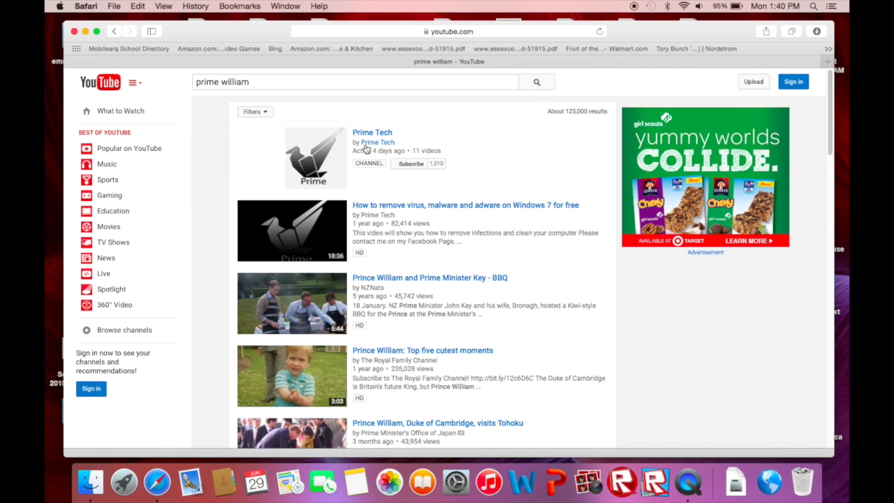
# Step: Open the Prime Tech channel from the search results and look through its uploaded videos
pyautogui.click(371, 141)
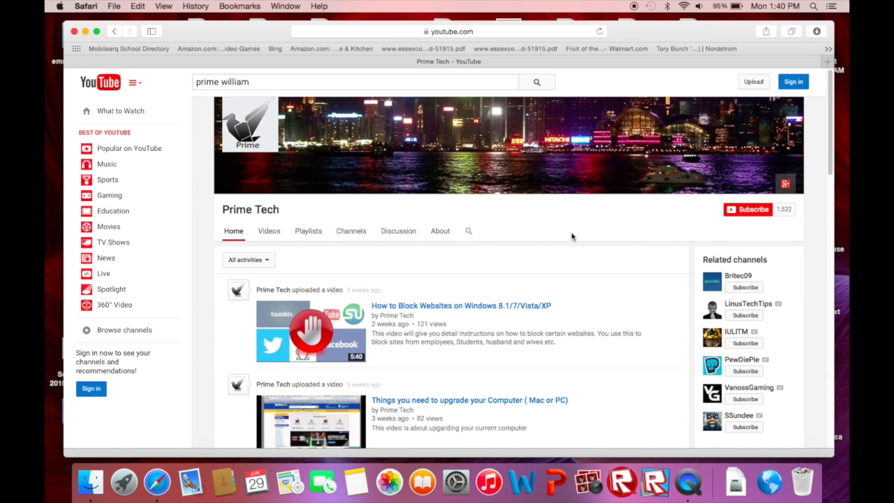
pyautogui.scroll(-10, 589, 272)
pyautogui.scroll(4, 589, 271)
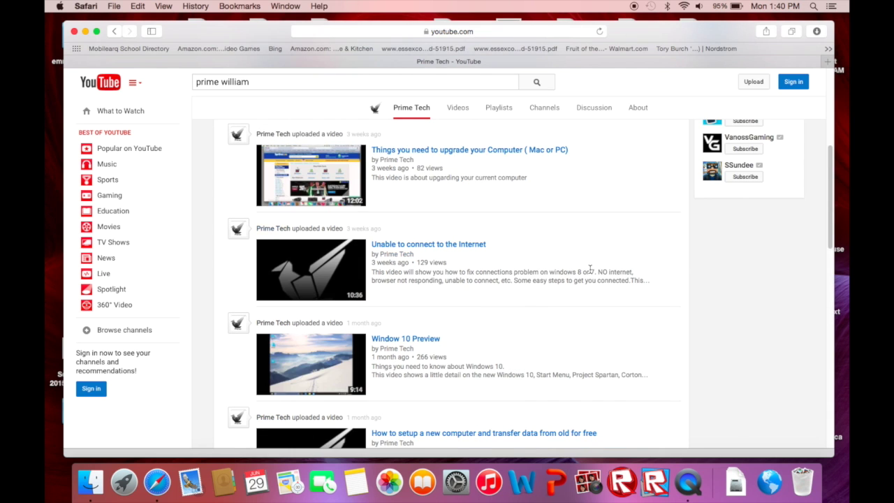
pyautogui.scroll(8, 591, 271)
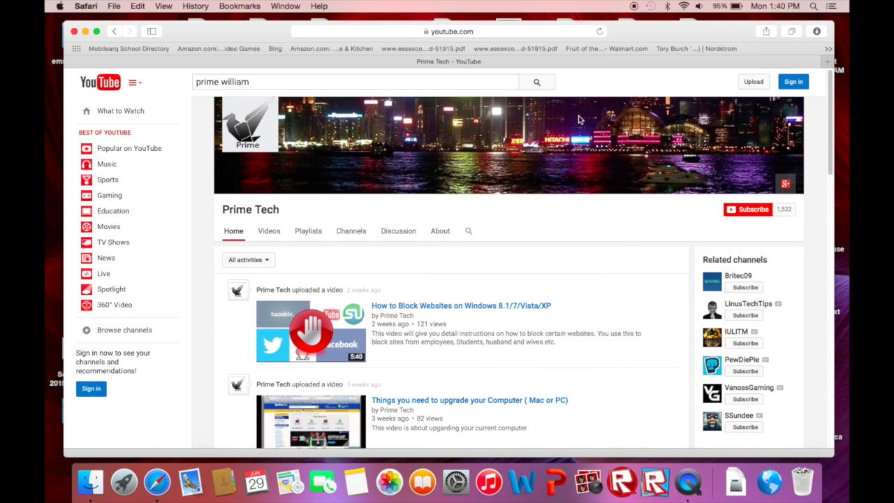
# Step: Find Google Chrome with a system search for "chrome", launch it, and permanently dismiss its default-browser request
pyautogui.click(814, 7)
pyautogui.write('chrome')
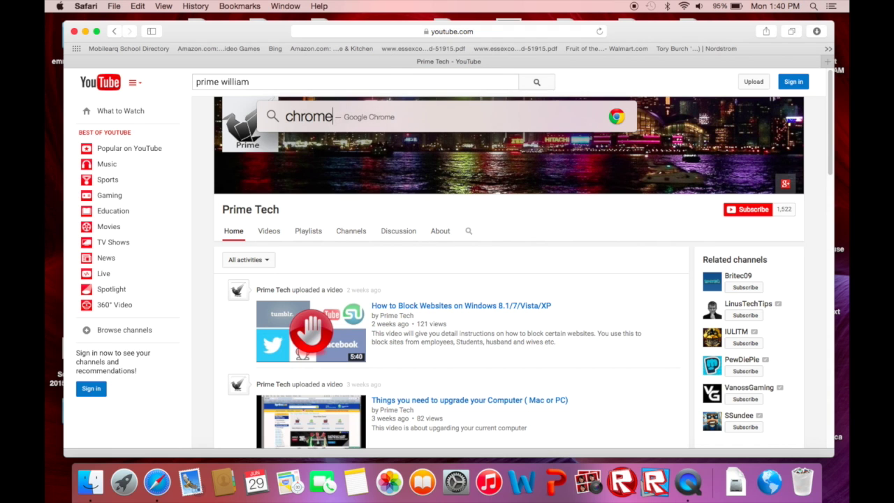
pyautogui.press('Return')
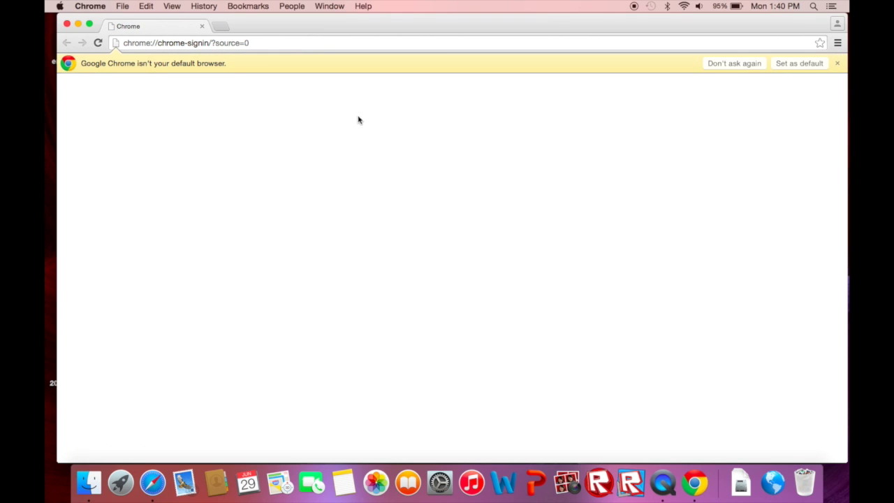
pyautogui.click(734, 62)
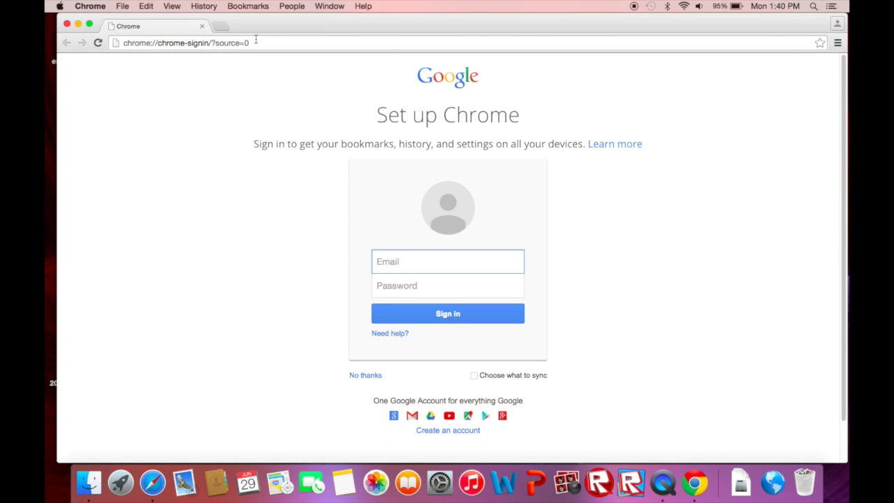
# Step: Load google.com in Chrome in place of the sign-in setup page
pyautogui.click(256, 42)
pyautogui.write('google.com')
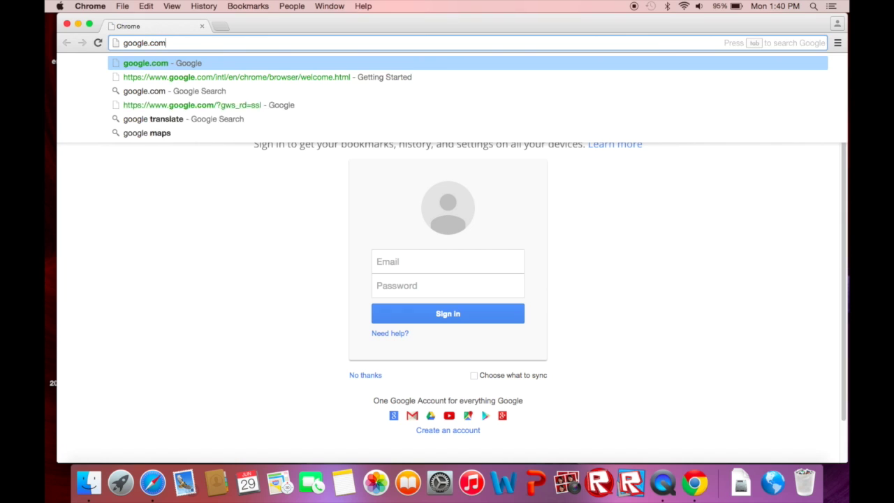
pyautogui.press('Return')
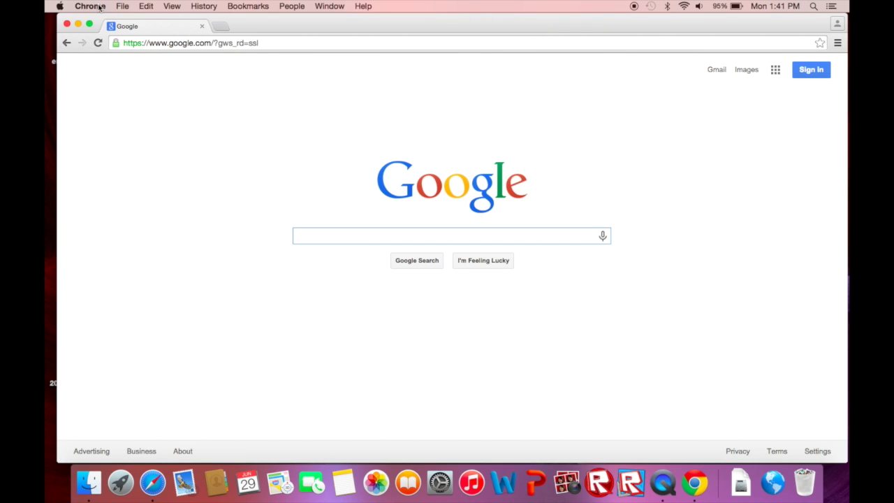
# Step: Open Chrome's preferences and show the installed extensions
pyautogui.click(91, 6)
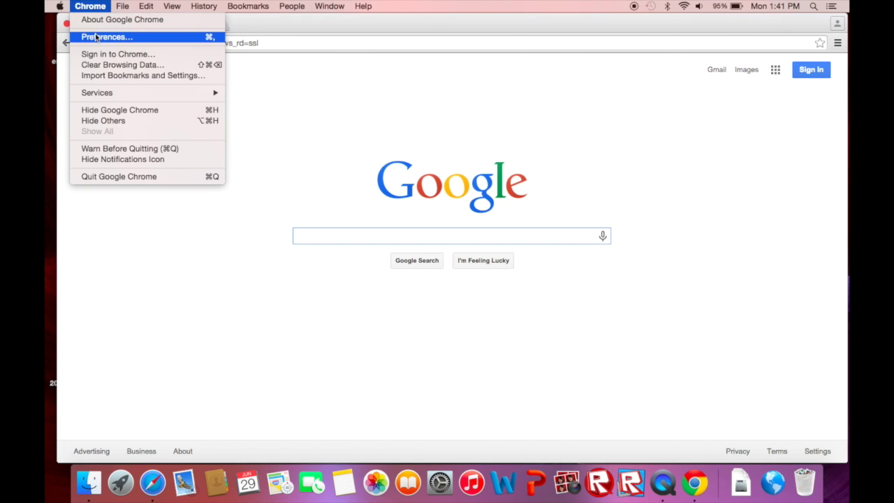
pyautogui.click(97, 37)
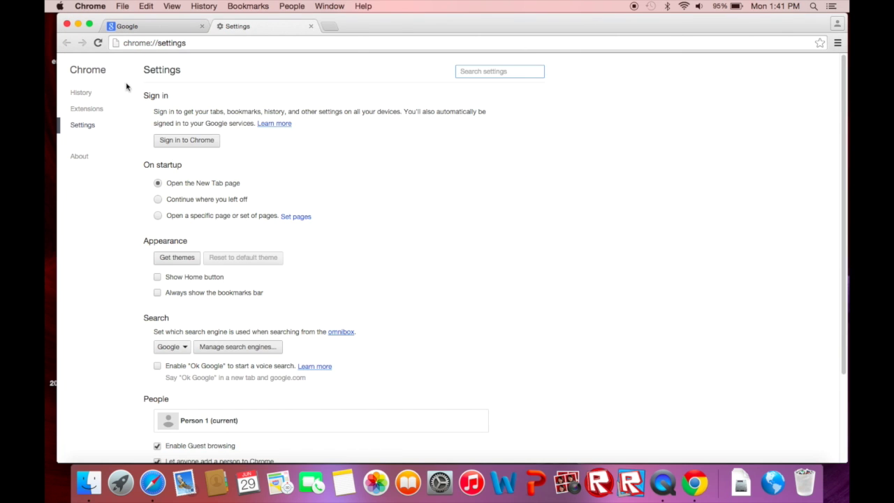
pyautogui.click(94, 108)
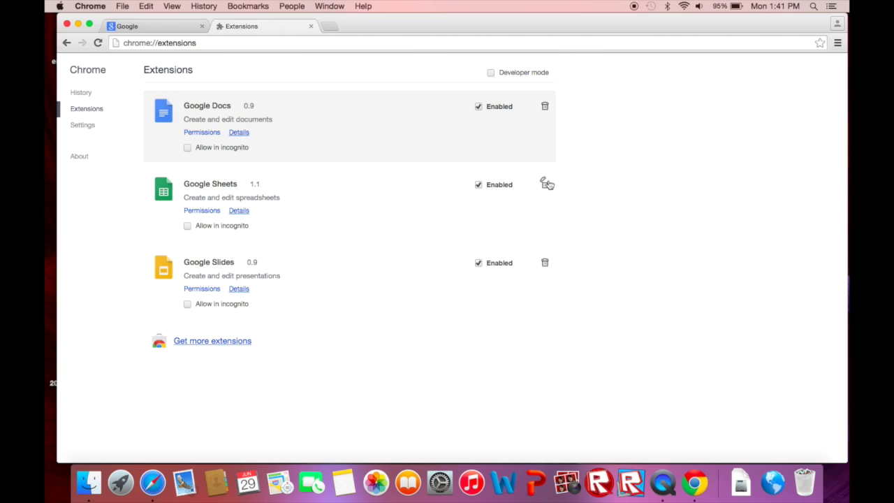
# Step: Go from the extensions page to the Chrome Web Store and search it for "adblock"
pyautogui.click(233, 342)
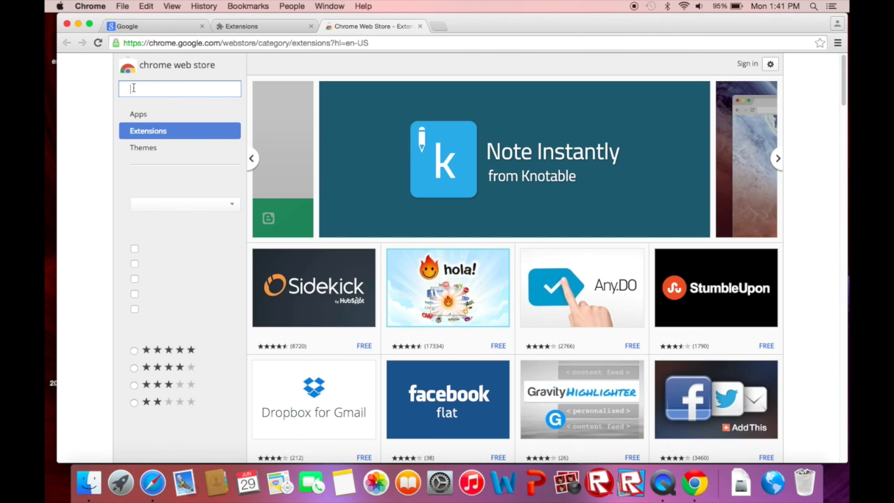
pyautogui.write('adblock')
pyautogui.press('Return')
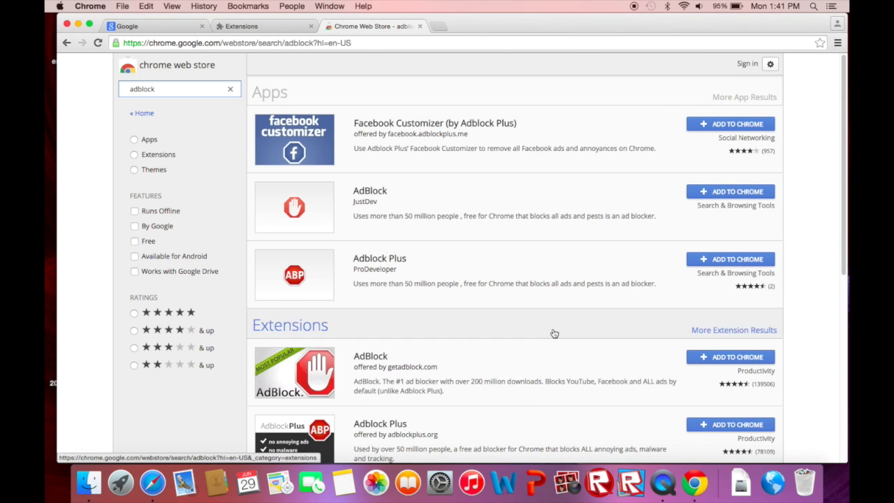
# Step: Add the AdBlock extension offered by getadblock.com to Chrome, and close the installation page and the web store
pyautogui.click(720, 357)
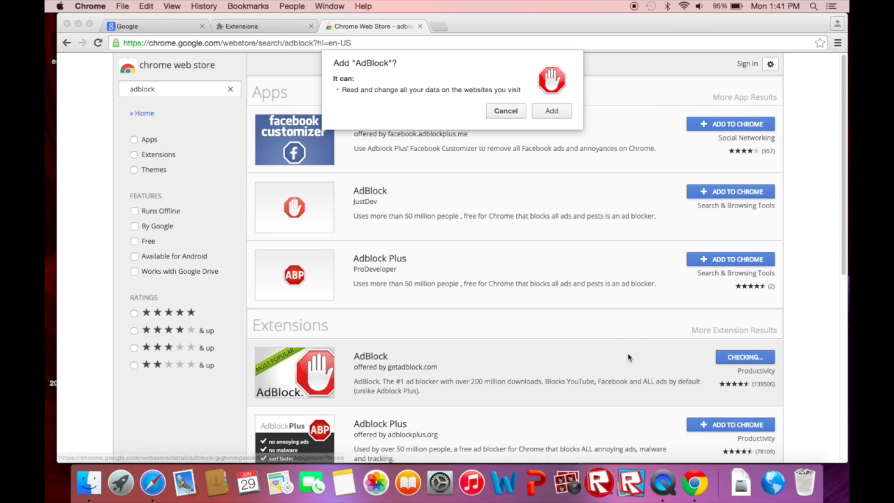
pyautogui.click(551, 111)
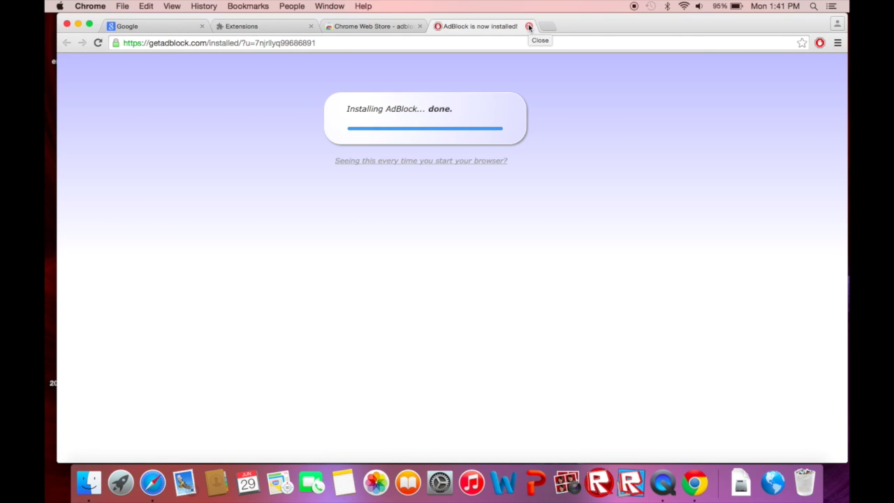
pyautogui.click(529, 27)
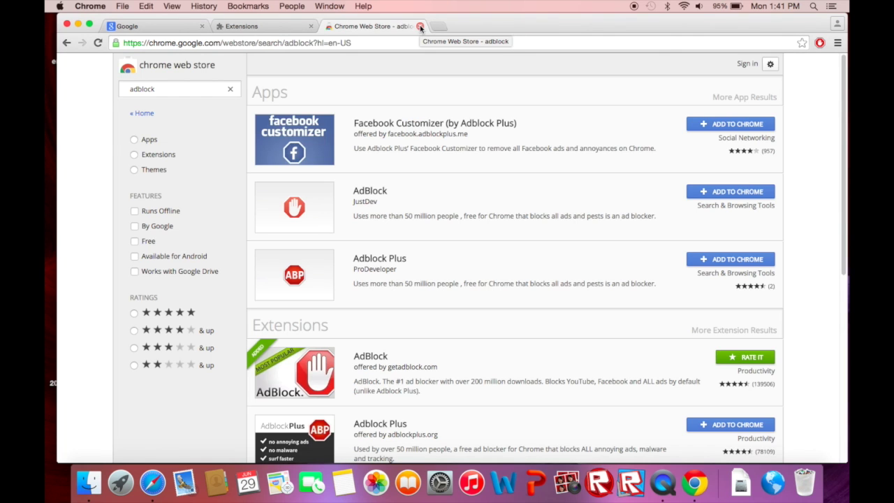
pyautogui.click(421, 26)
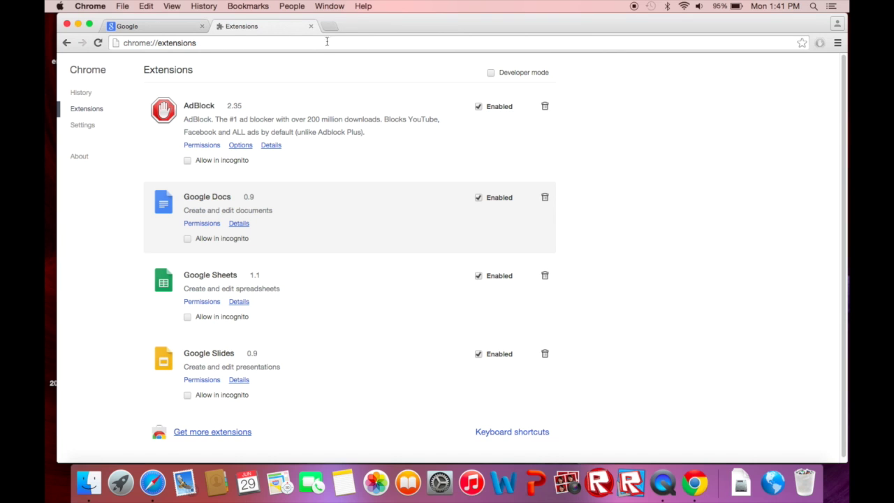
# Step: Reset Chrome's settings to their original defaults from the advanced settings, and close the settings page
pyautogui.click(83, 126)
pyautogui.scroll(-5, 227, 177)
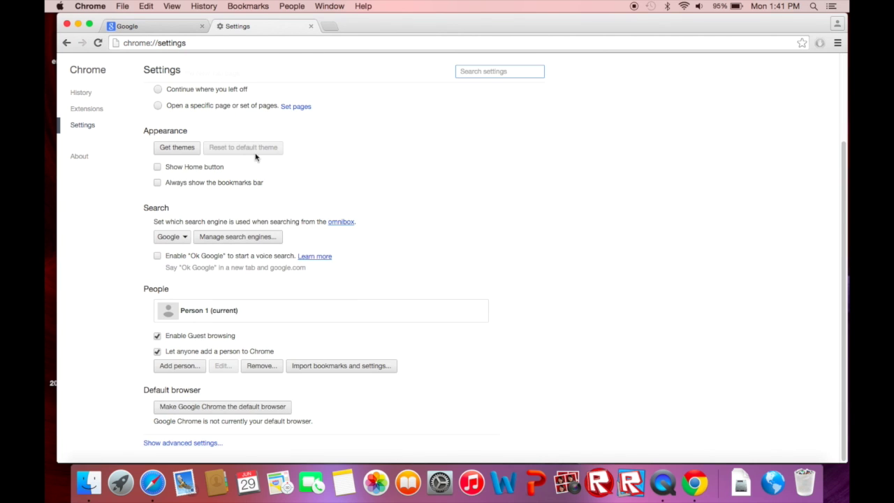
pyautogui.click(183, 443)
pyautogui.scroll(-20, 257, 339)
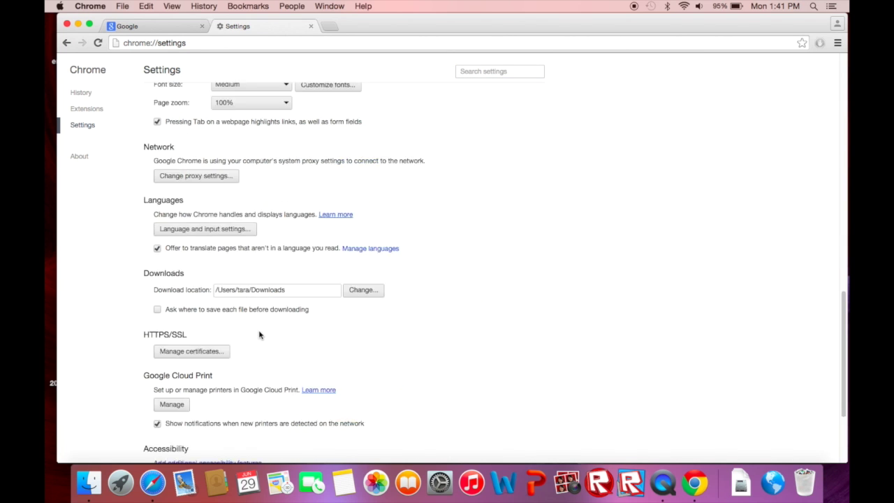
pyautogui.scroll(-5, 259, 334)
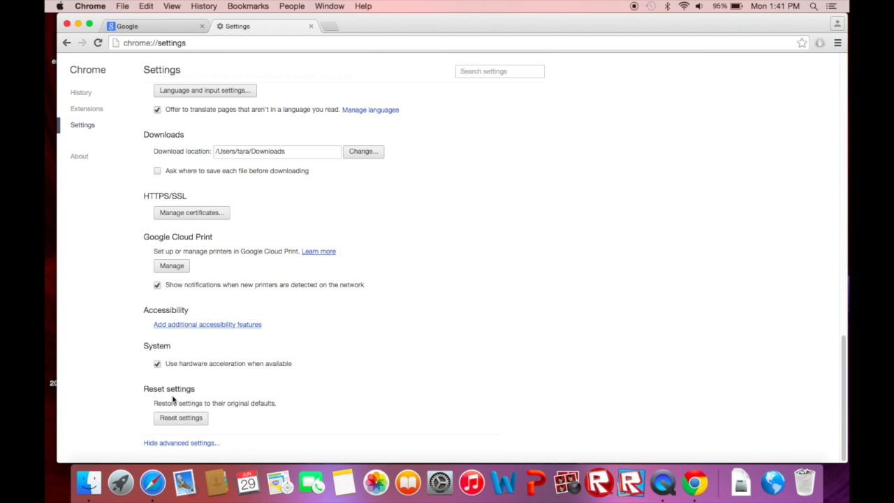
pyautogui.click(173, 419)
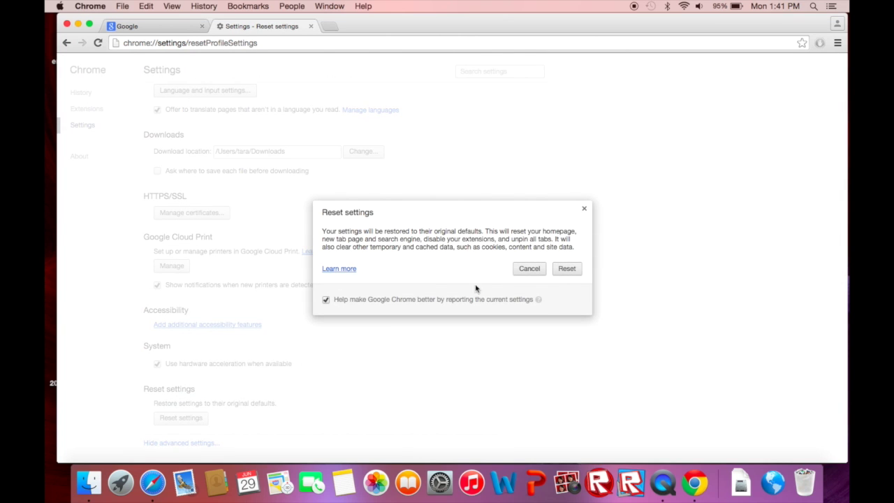
pyautogui.click(563, 271)
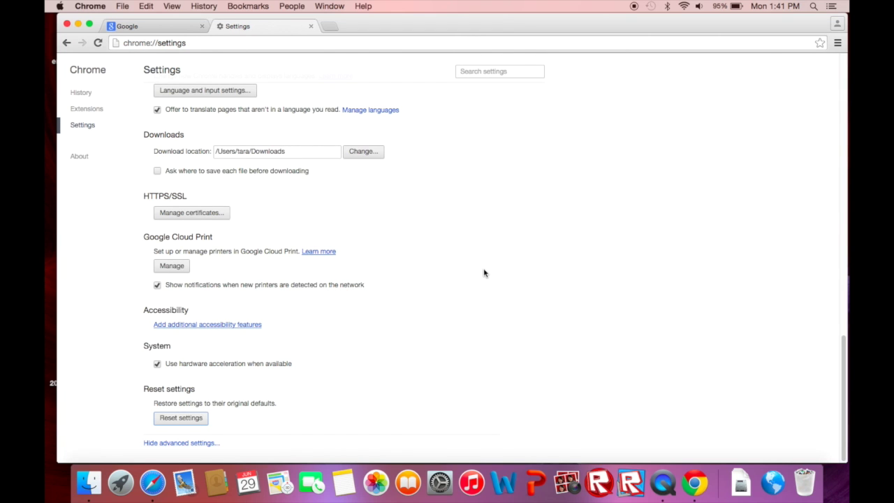
pyautogui.click(312, 27)
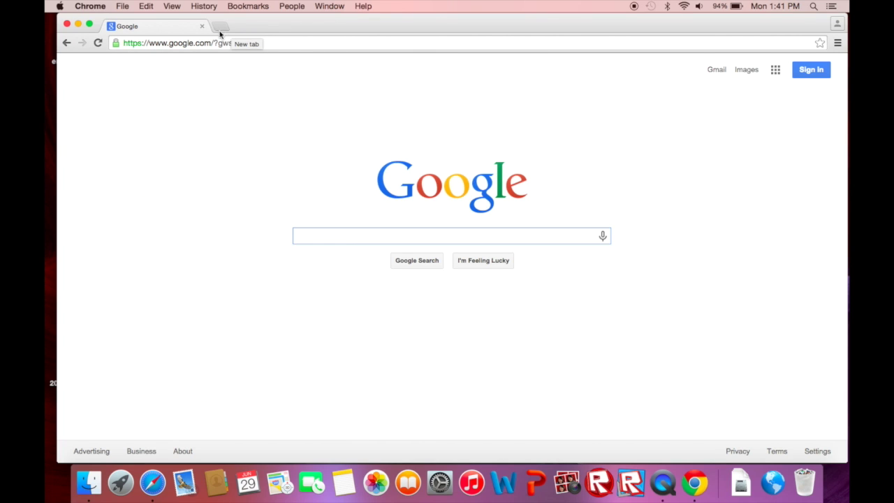
# Step: Enable the AdBlock extension again in Chrome's extensions list and close that page
pyautogui.click(838, 43)
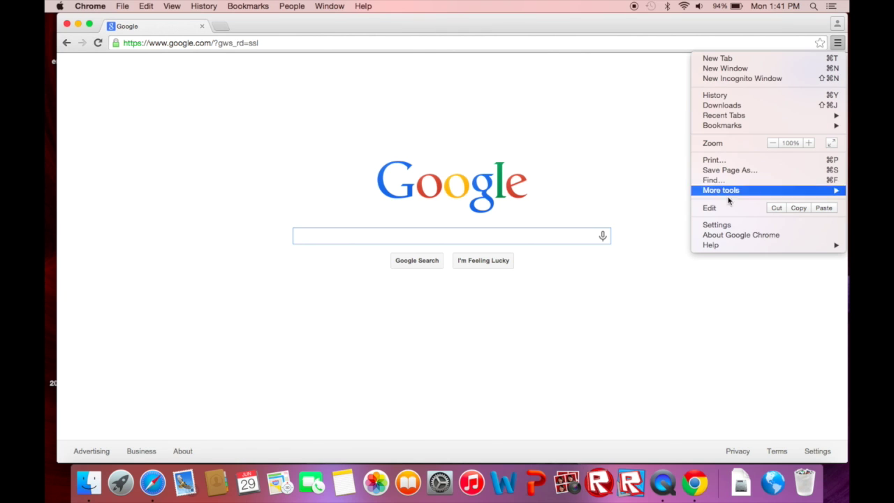
pyautogui.click(720, 225)
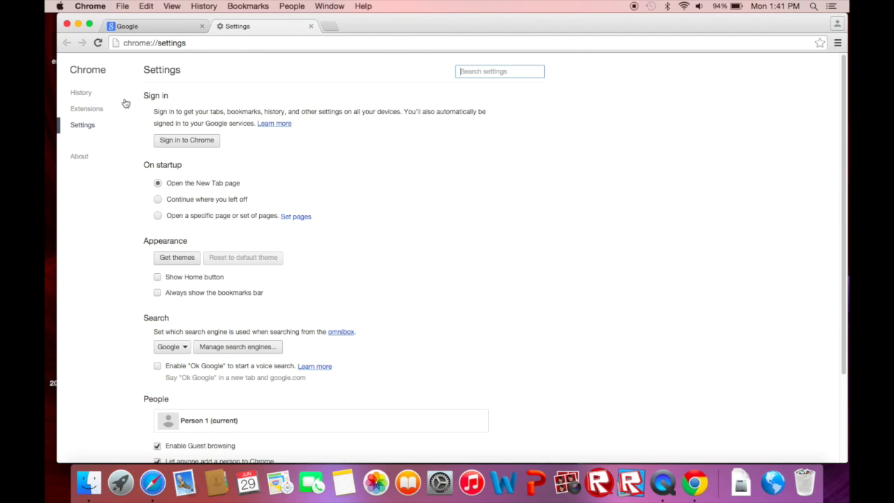
pyautogui.click(92, 111)
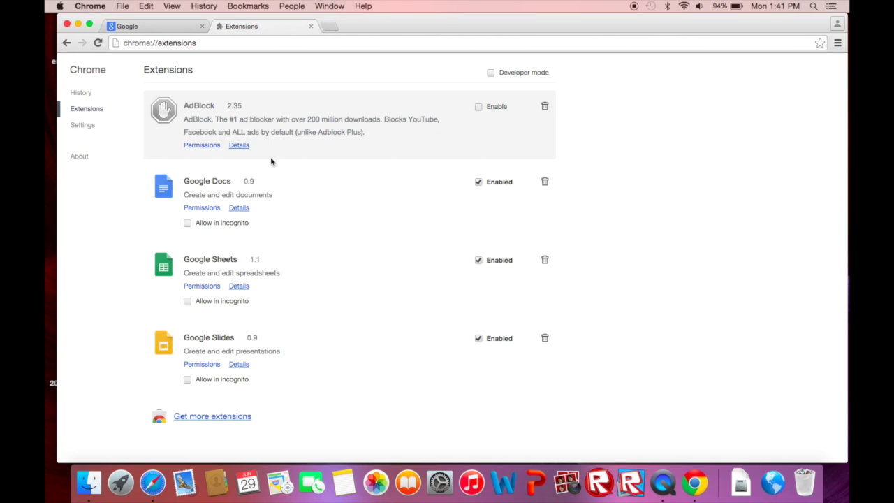
pyautogui.click(479, 107)
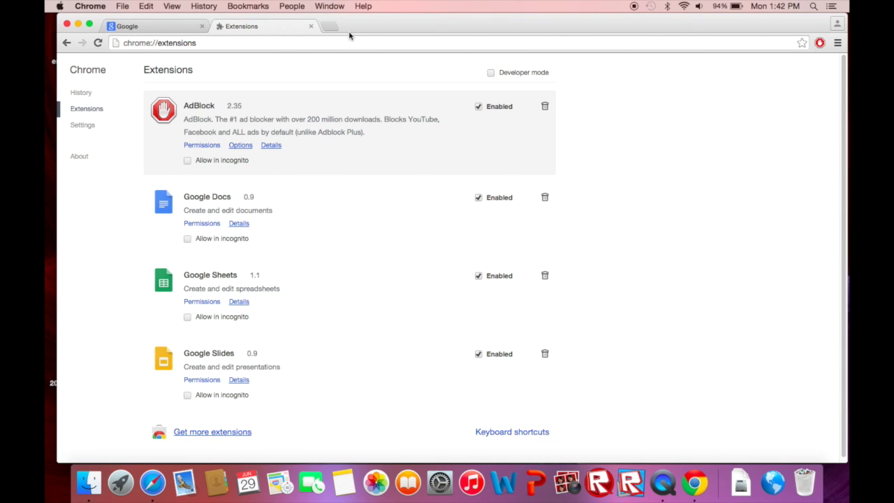
pyautogui.click(311, 26)
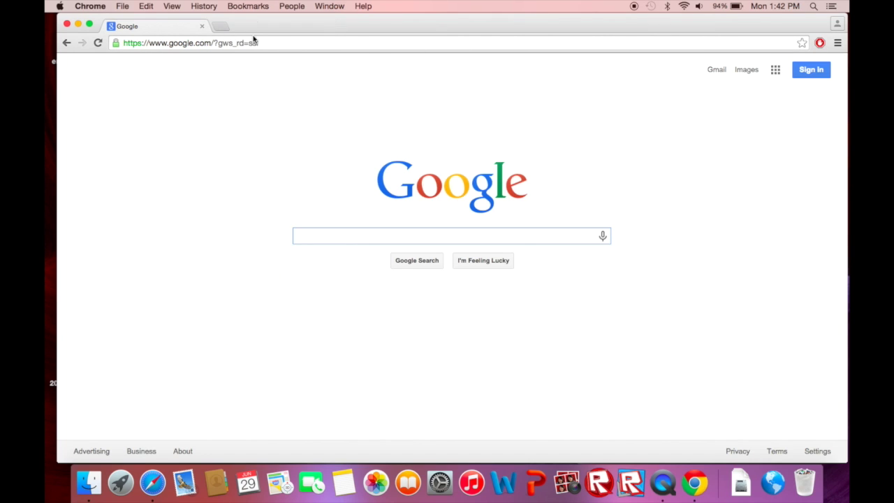